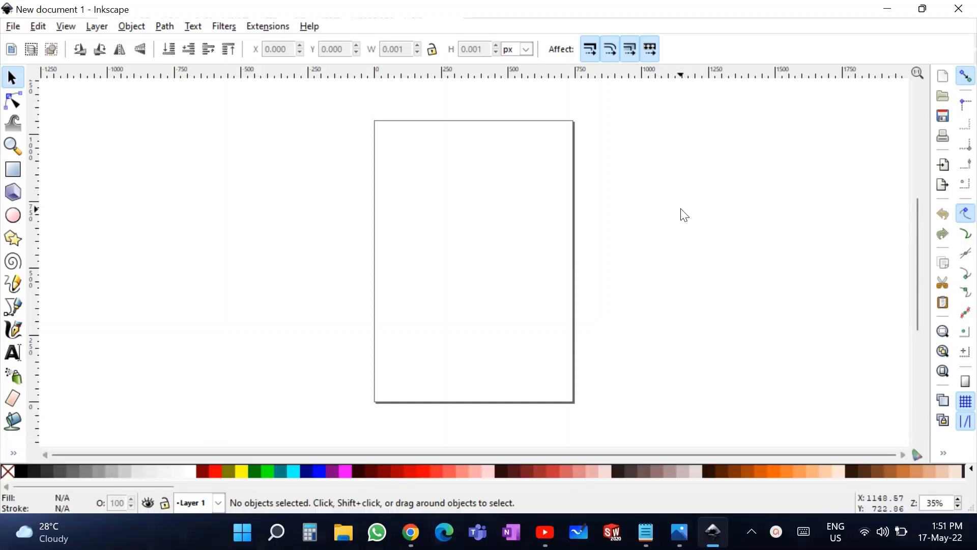
# Step: Set the Inkscape page size to A5 (148 × 210 mm, portrait) in Document Properties
pyautogui.click(15, 26)
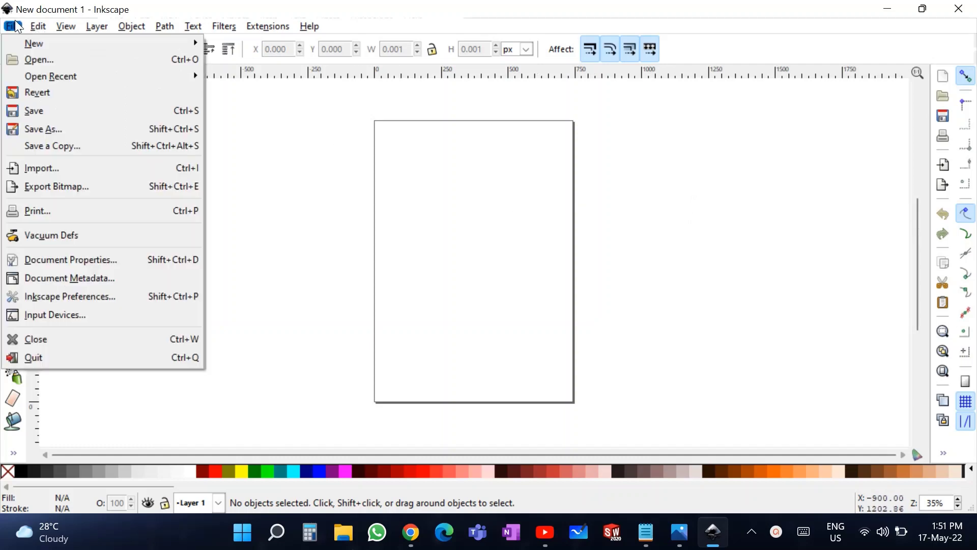
pyautogui.click(110, 260)
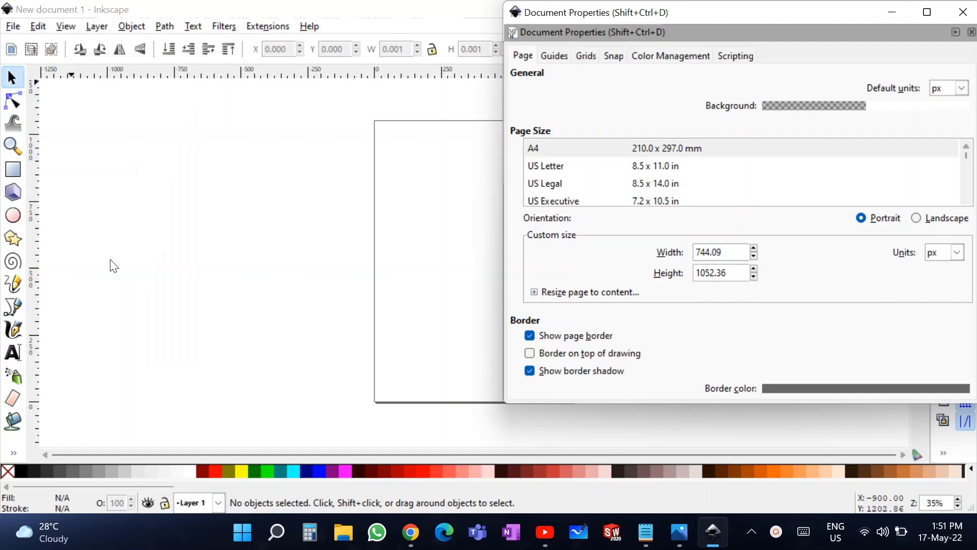
pyautogui.moveTo(841, 17); pyautogui.dragTo(682, 36)
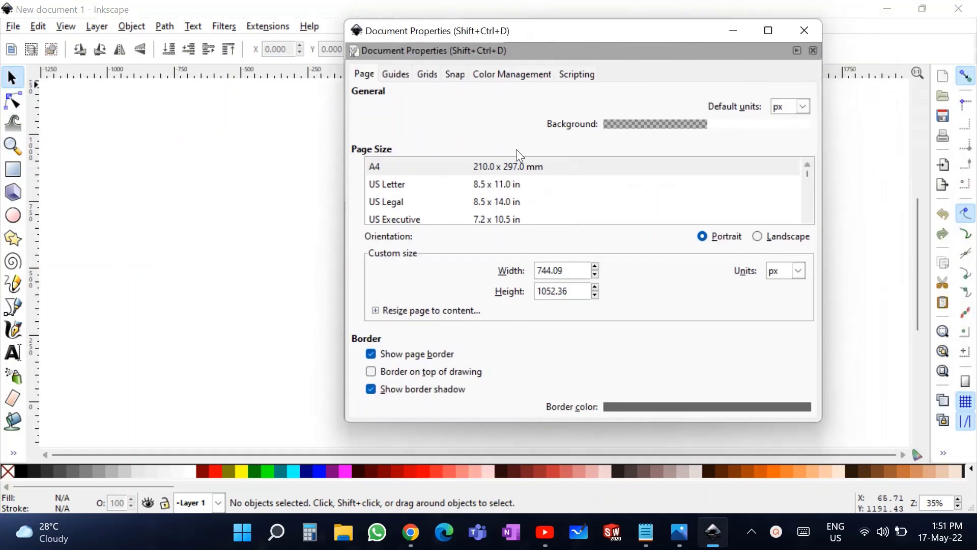
pyautogui.scroll(-3, 480, 201)
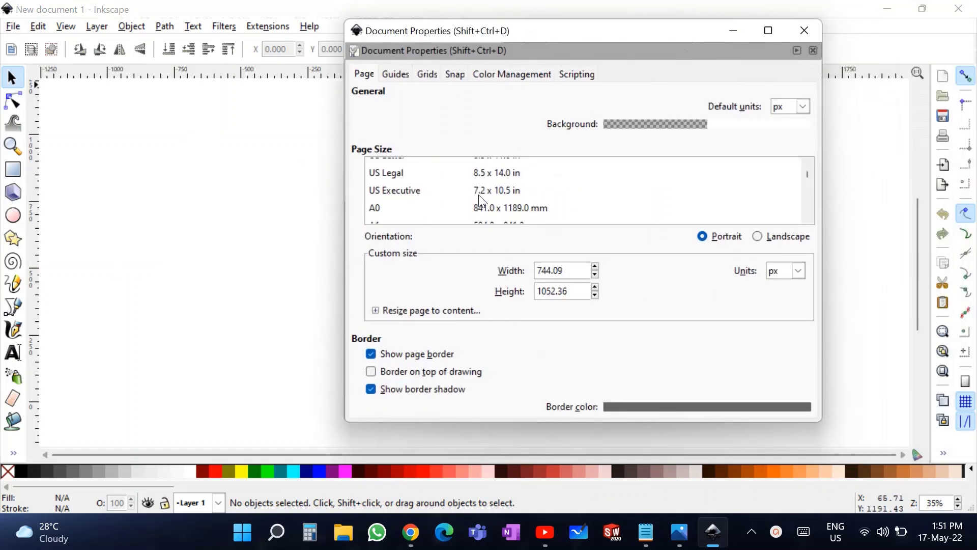
pyautogui.scroll(-2, 480, 201)
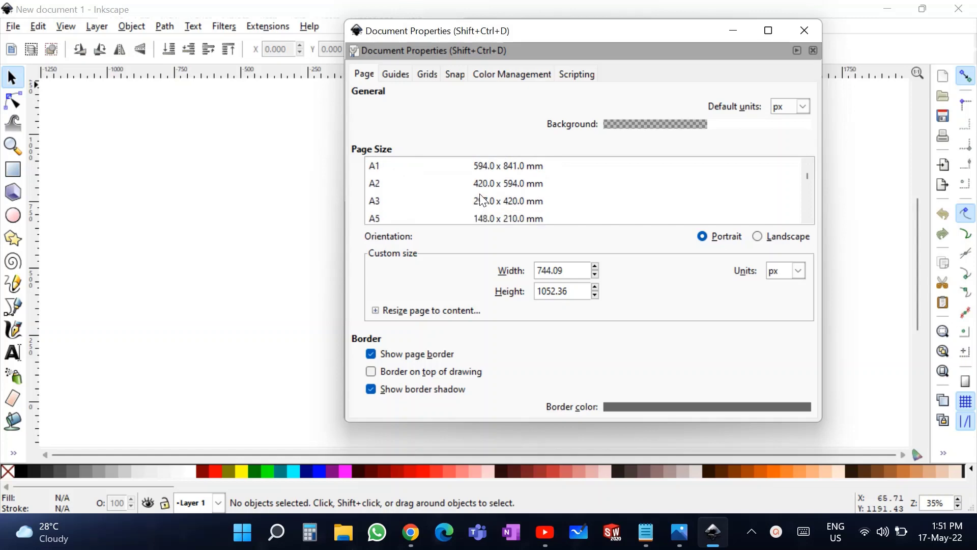
pyautogui.click(421, 203)
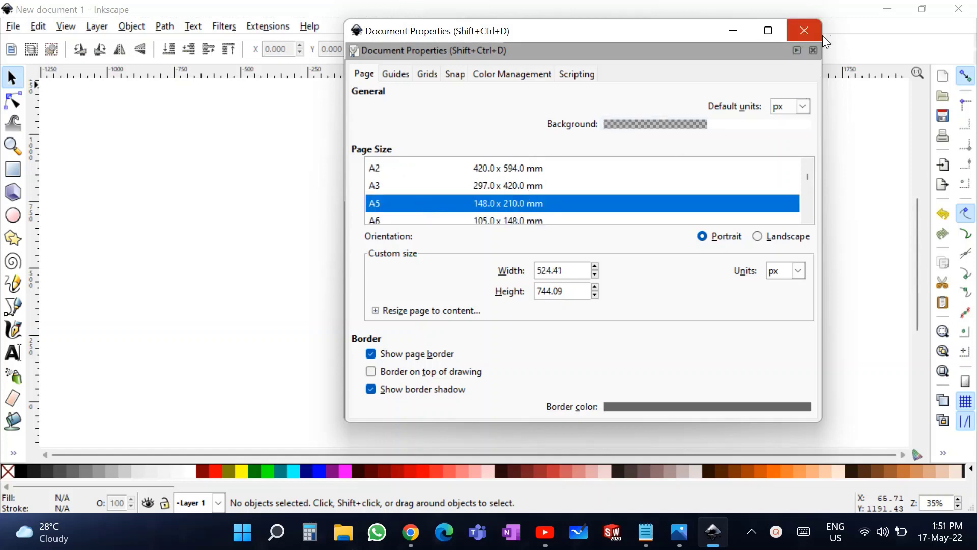
pyautogui.click(804, 30)
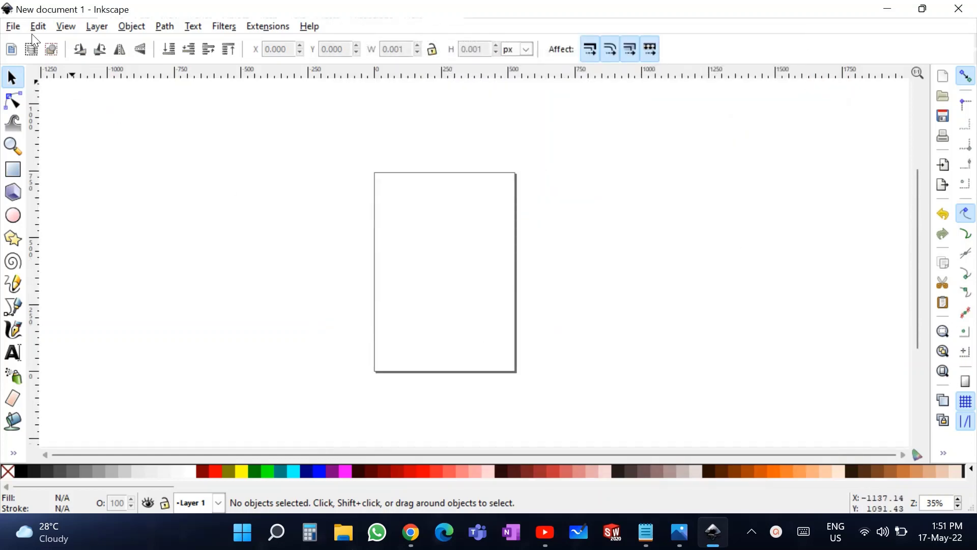
# Step: Import the colourful 'You are Amazing' lettering image and place it near the page
pyautogui.click(16, 27)
pyautogui.click(73, 171)
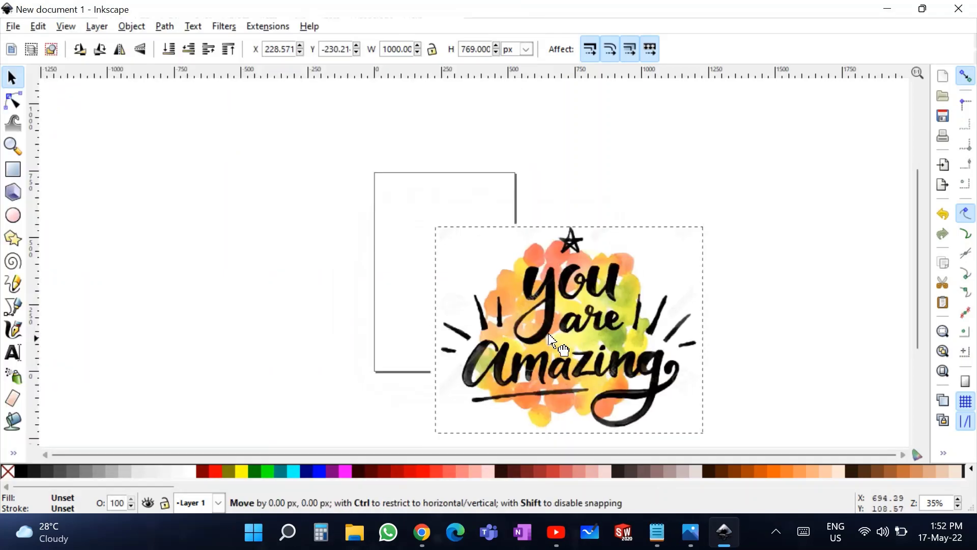
pyautogui.moveTo(556, 346); pyautogui.dragTo(474, 300)
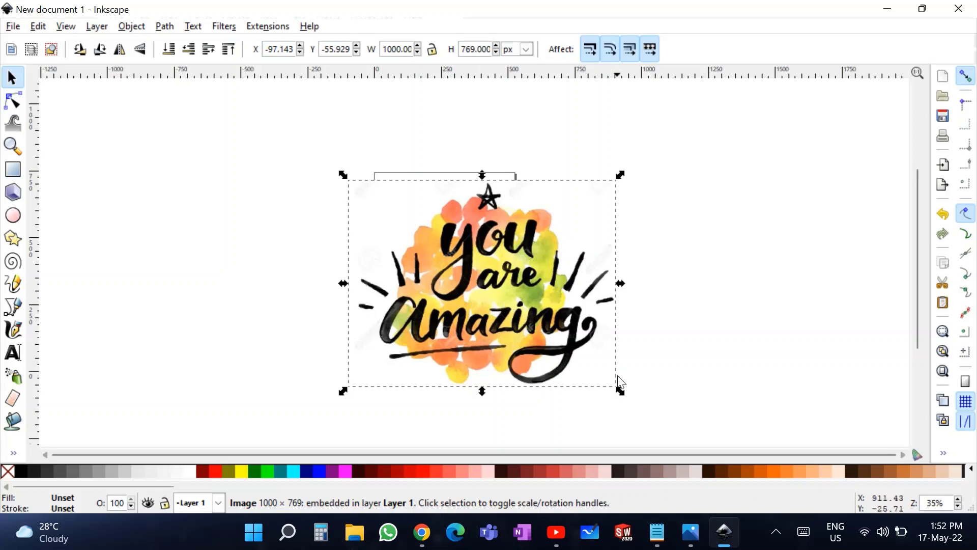
# Step: Scale the image to about 491 × 378 px and move it onto the A5 page
pyautogui.moveTo(621, 392); pyautogui.dragTo(490, 342)
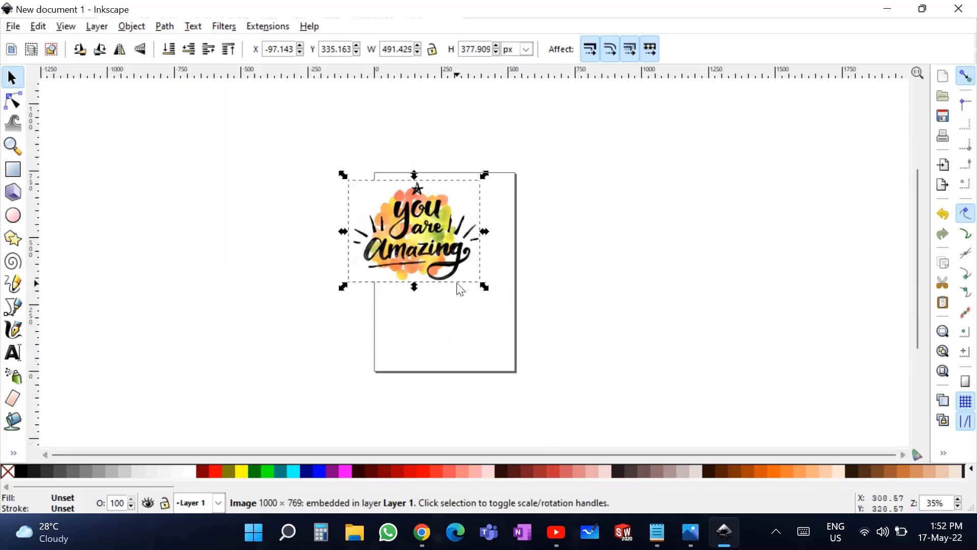
pyautogui.scroll(2, 458, 227)
pyautogui.moveTo(385, 276); pyautogui.dragTo(461, 334)
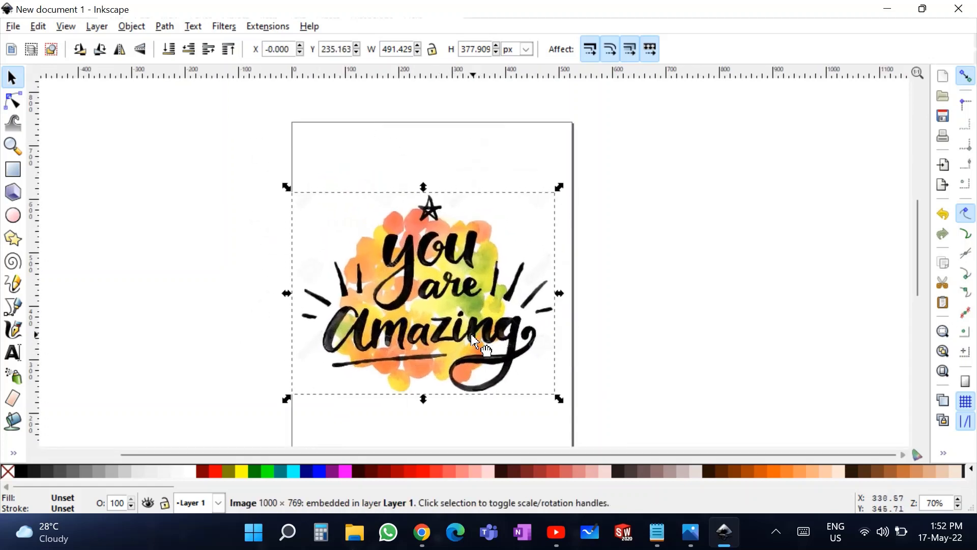
pyautogui.click(196, 29)
pyautogui.moveTo(138, 28)
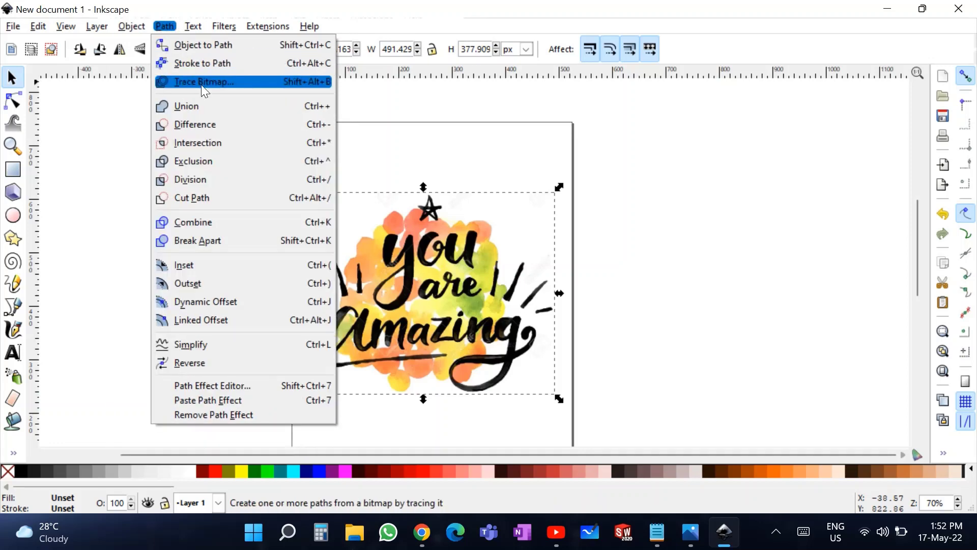
# Step: Trace the lettering bitmap into a black vector path with Trace Bitmap and move it aside
pyautogui.click(201, 83)
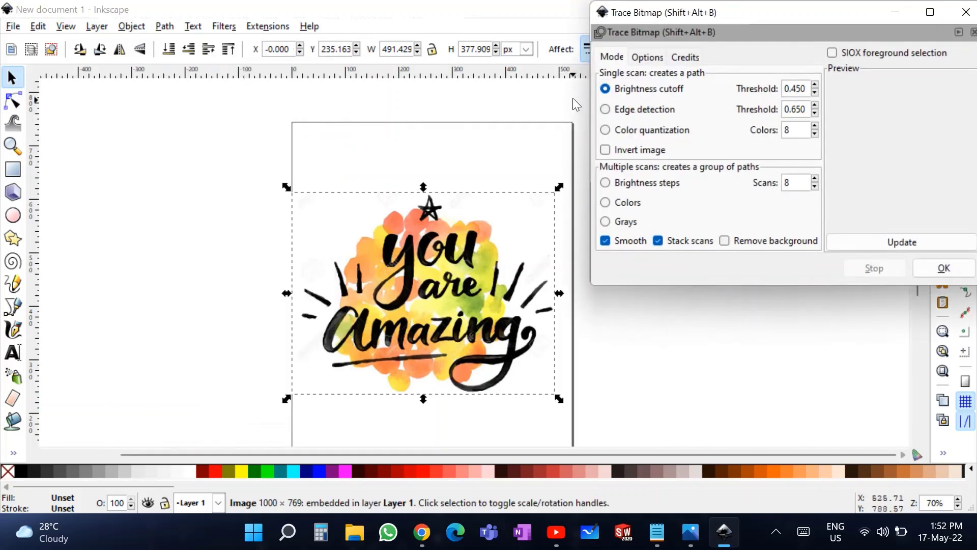
pyautogui.click(901, 242)
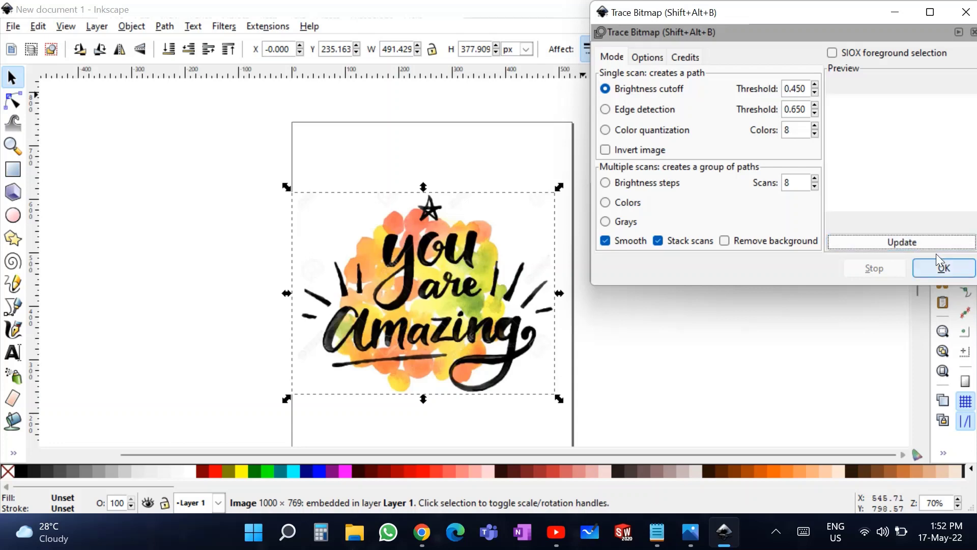
pyautogui.click(946, 269)
pyautogui.moveTo(401, 314); pyautogui.dragTo(158, 300)
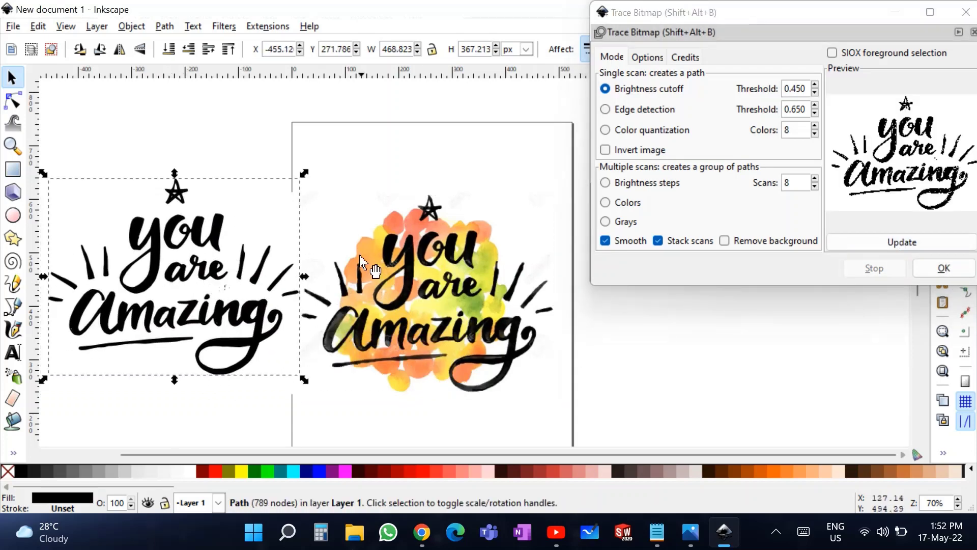
# Step: Remove the original colour image and give the traced path no fill and a black stroke
pyautogui.click(396, 308)
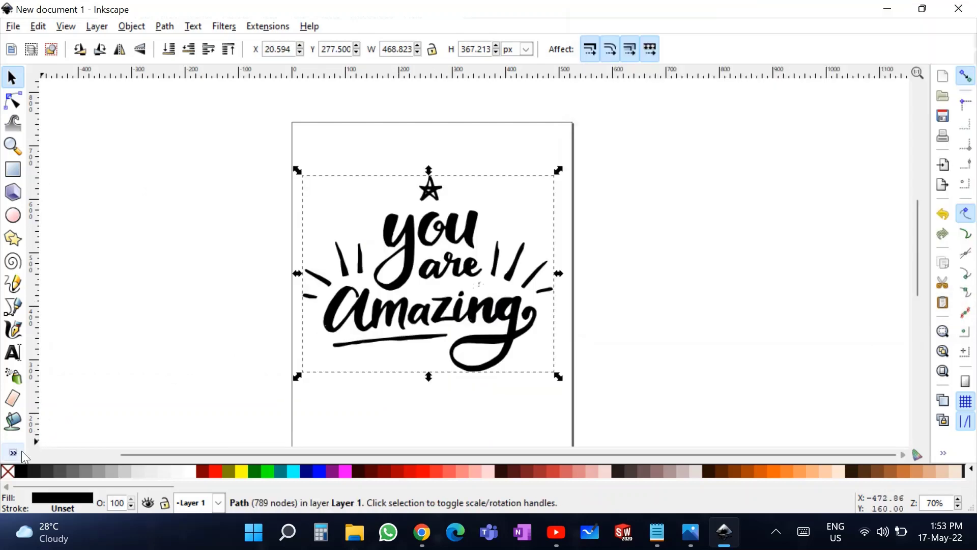
pyautogui.click(6, 472)
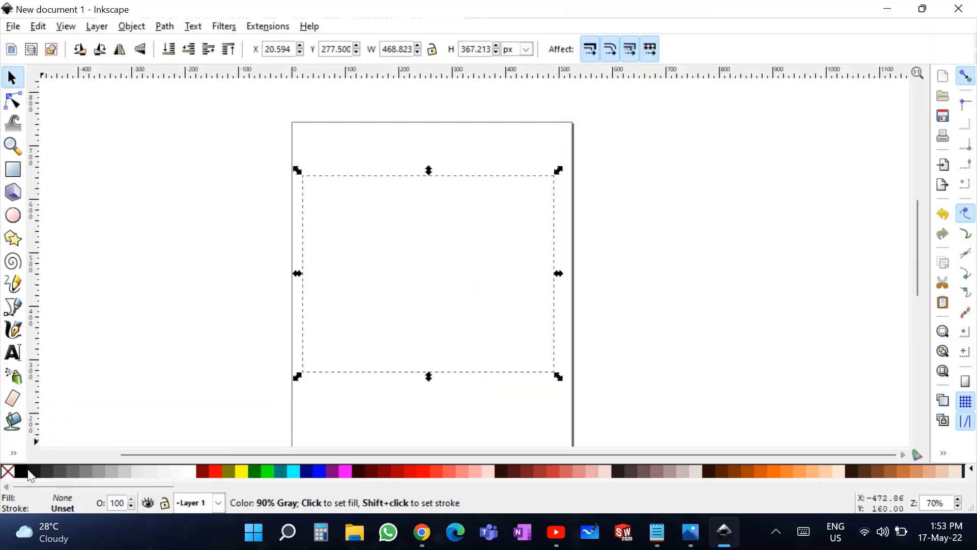
pyautogui.keyDown('shift'); pyautogui.click(22, 473); pyautogui.keyUp('shift')
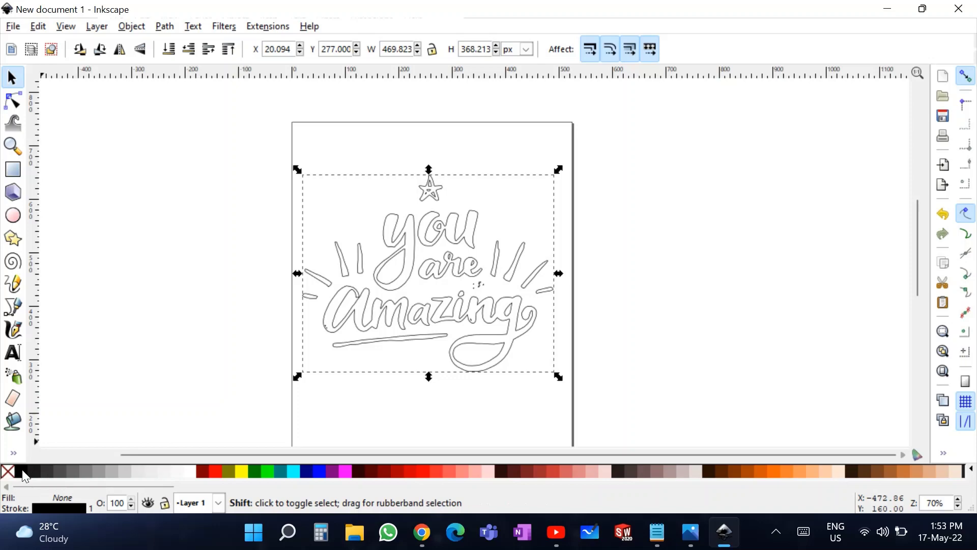
pyautogui.click(184, 345)
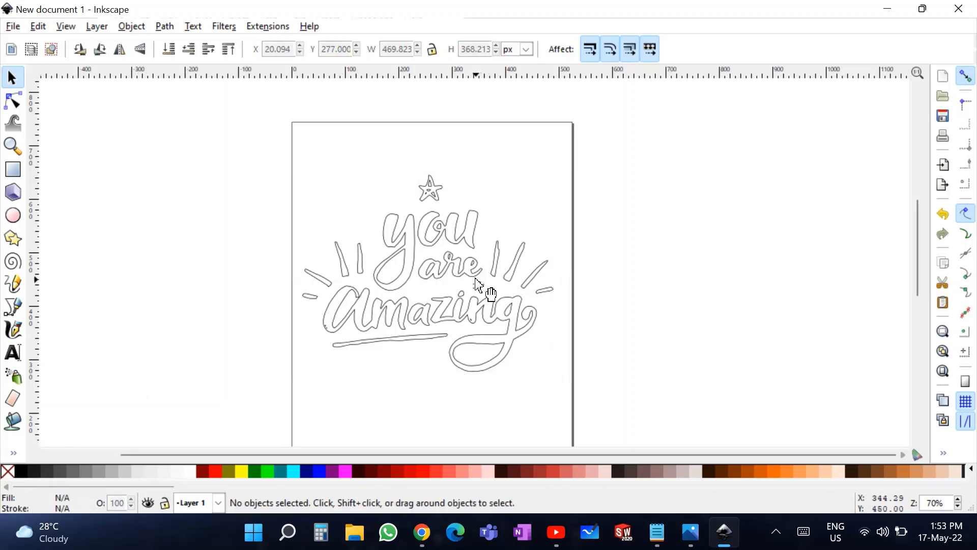
pyautogui.scroll(3, 488, 287)
pyautogui.scroll(-2, 506, 292)
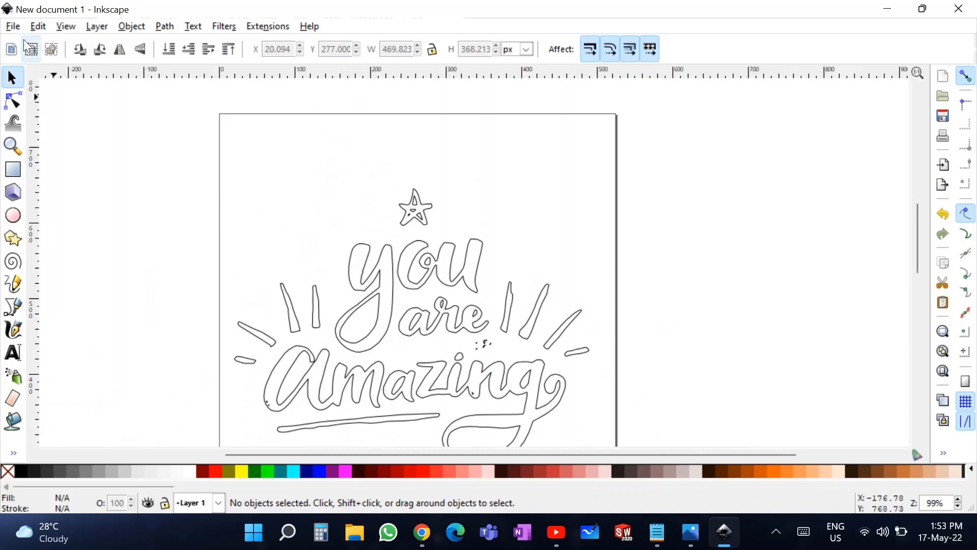
pyautogui.click(12, 27)
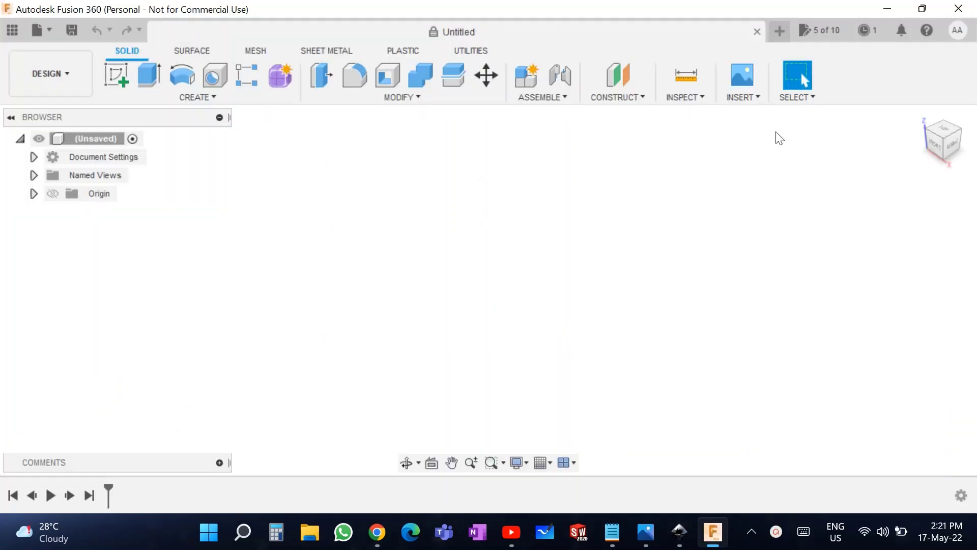
# Step: Insert drawing.svg from the Desktop as a sketch on the XY plane in Fusion 360
pyautogui.click(796, 98)
pyautogui.click(743, 97)
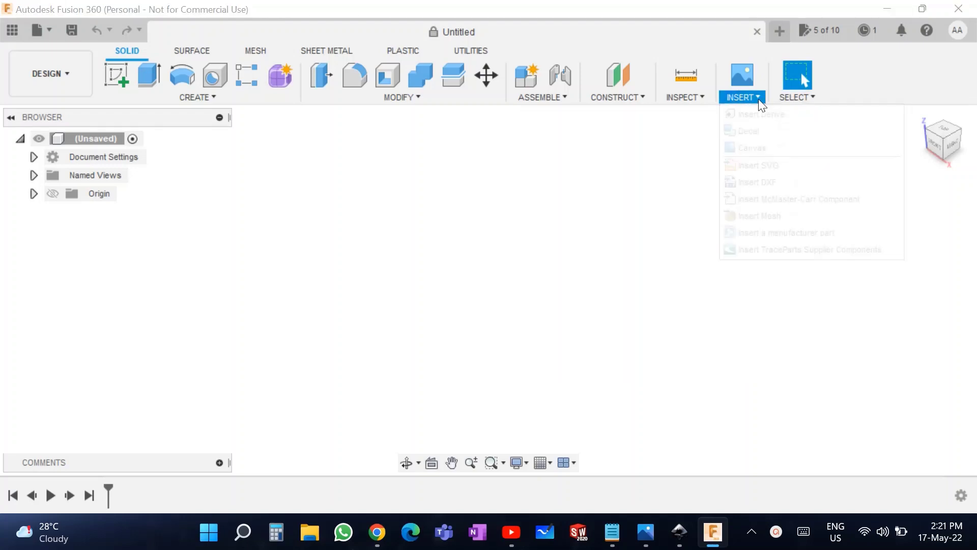
pyautogui.click(770, 170)
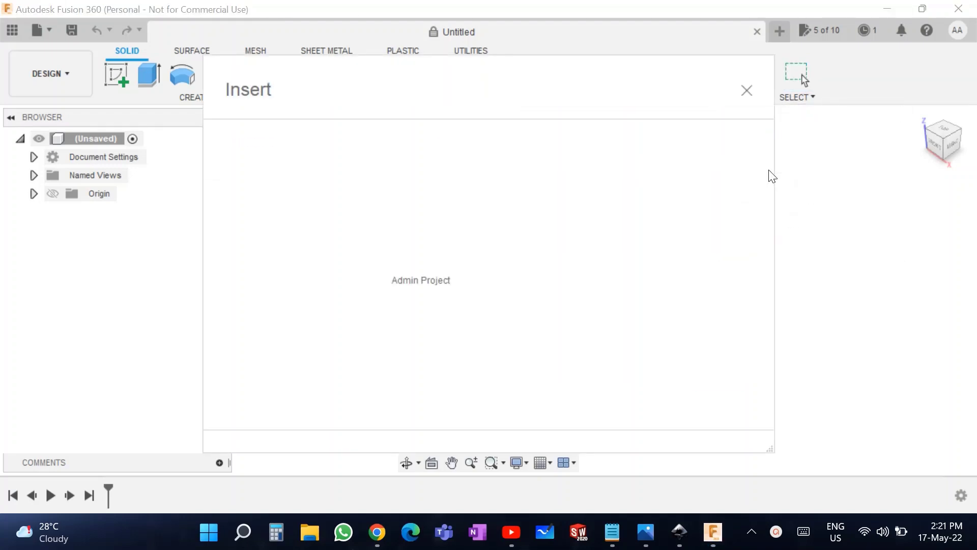
pyautogui.click(299, 406)
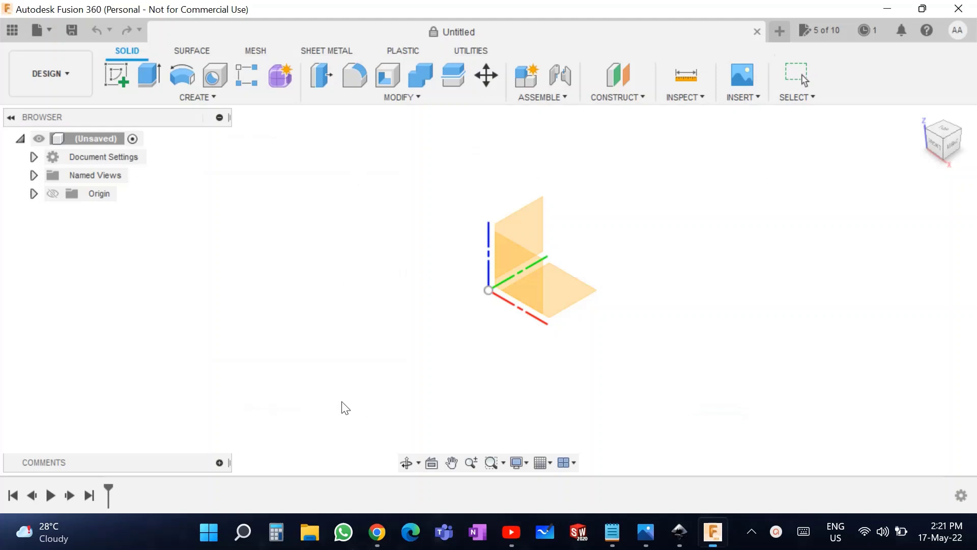
pyautogui.click(61, 153)
pyautogui.doubleClick(204, 260)
pyautogui.click(579, 289)
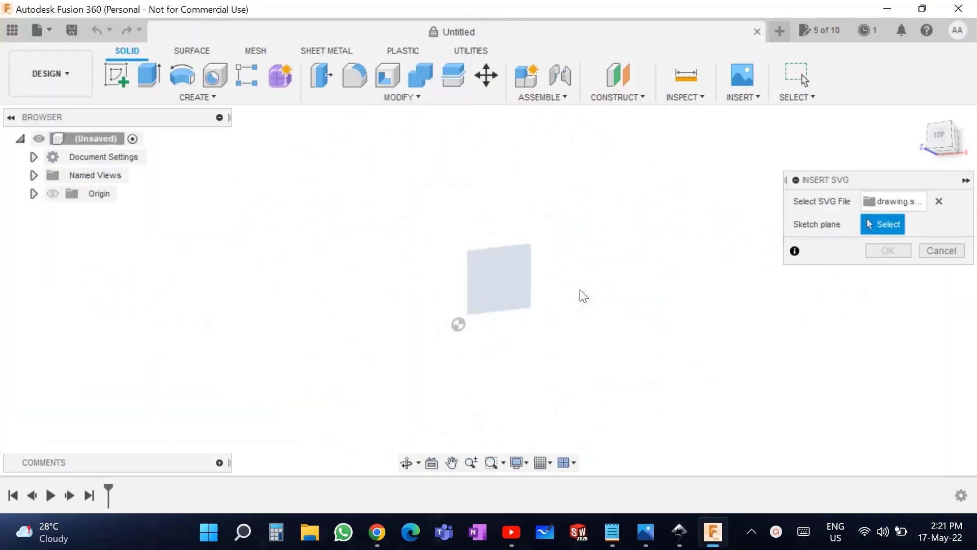
pyautogui.press('Return')
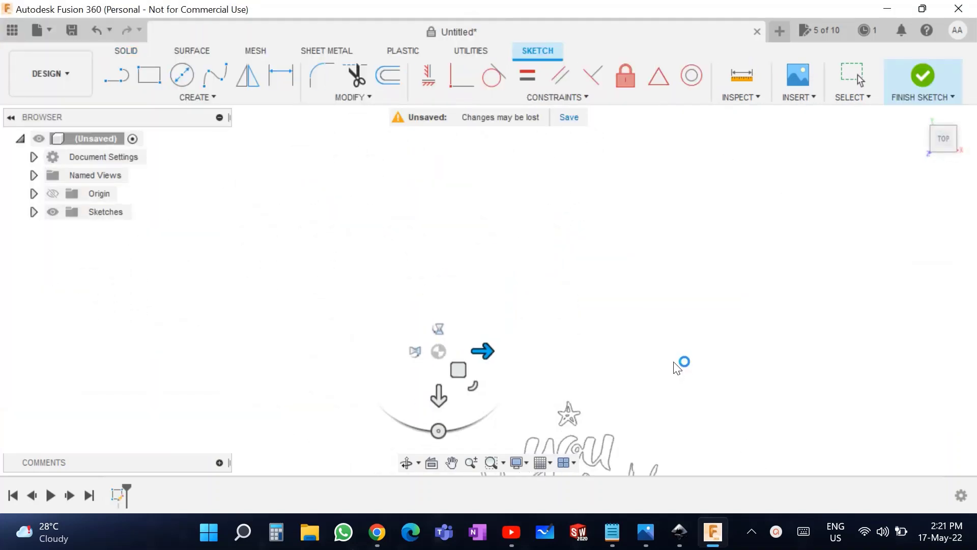
pyautogui.scroll(2, 617, 402)
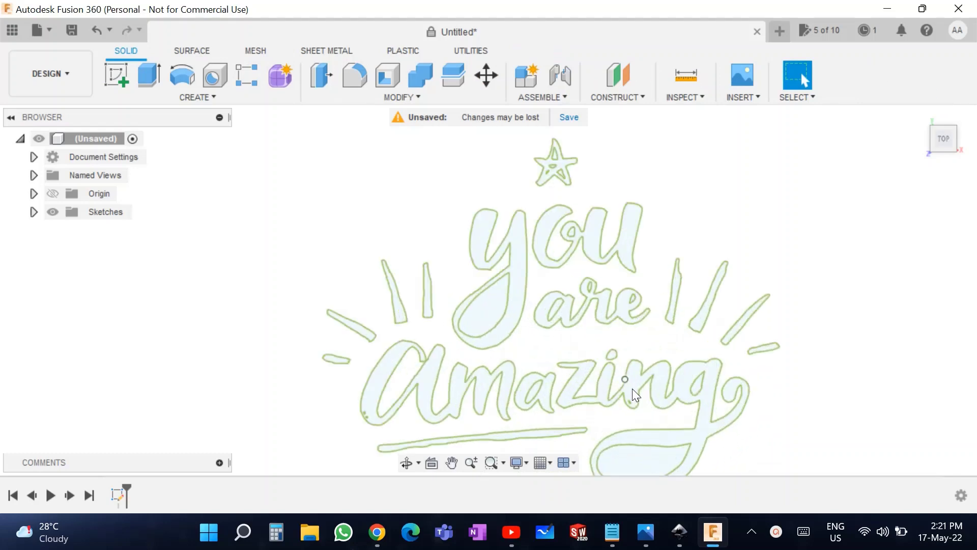
# Step: Extrude the 'you are Amazing' lettering profiles 0.1 mm as a new body
pyautogui.click(150, 78)
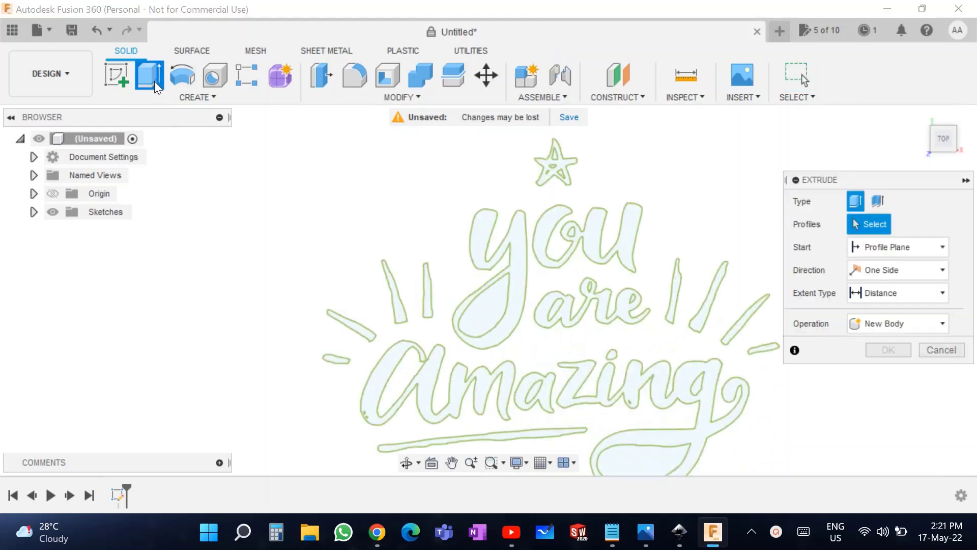
pyautogui.click(520, 261)
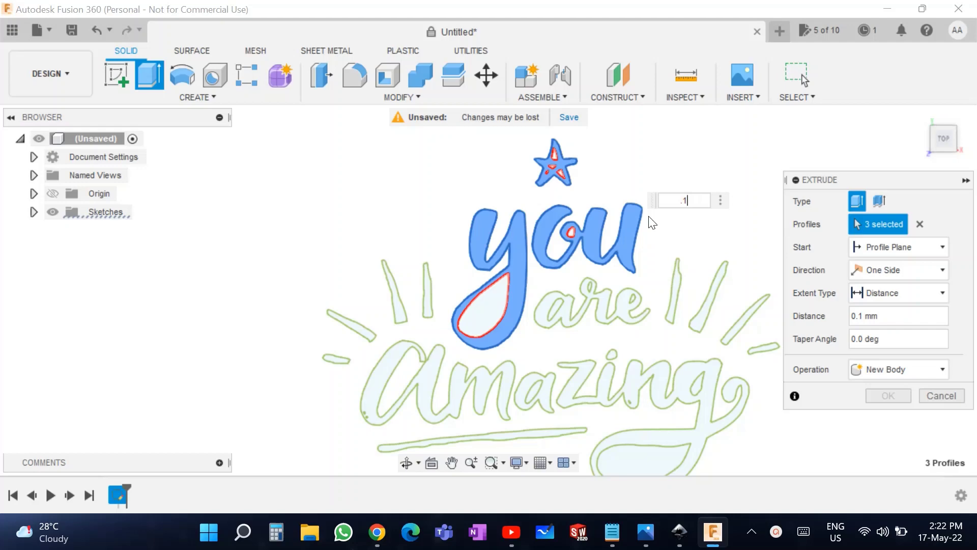
pyautogui.press('Return')
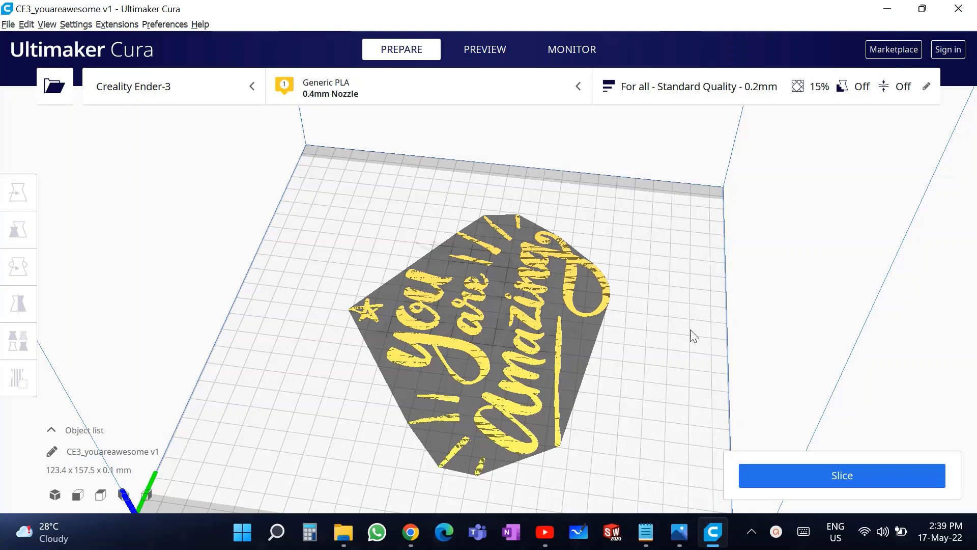
# Step: Switch the lettering's print profile to Engraving, discarding the customised settings
pyautogui.click(518, 404)
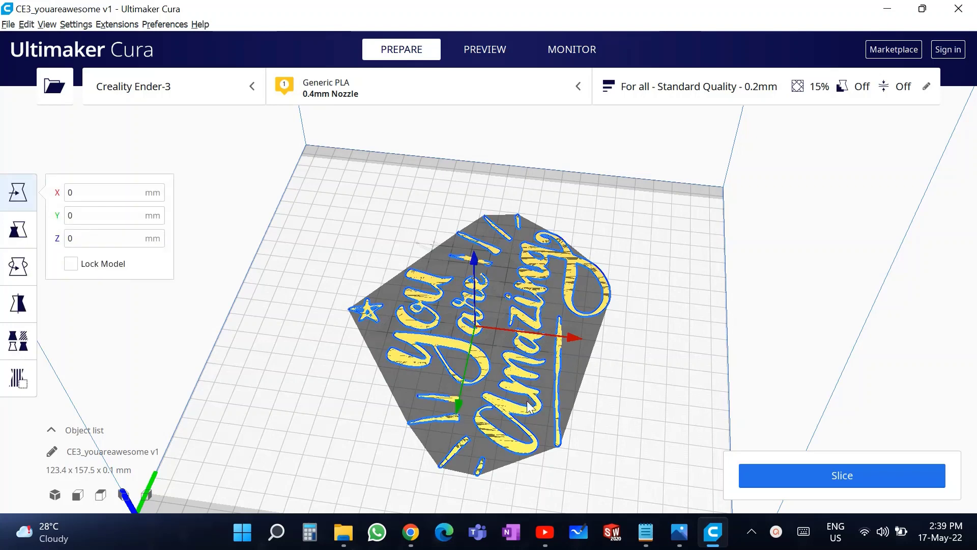
pyautogui.click(707, 101)
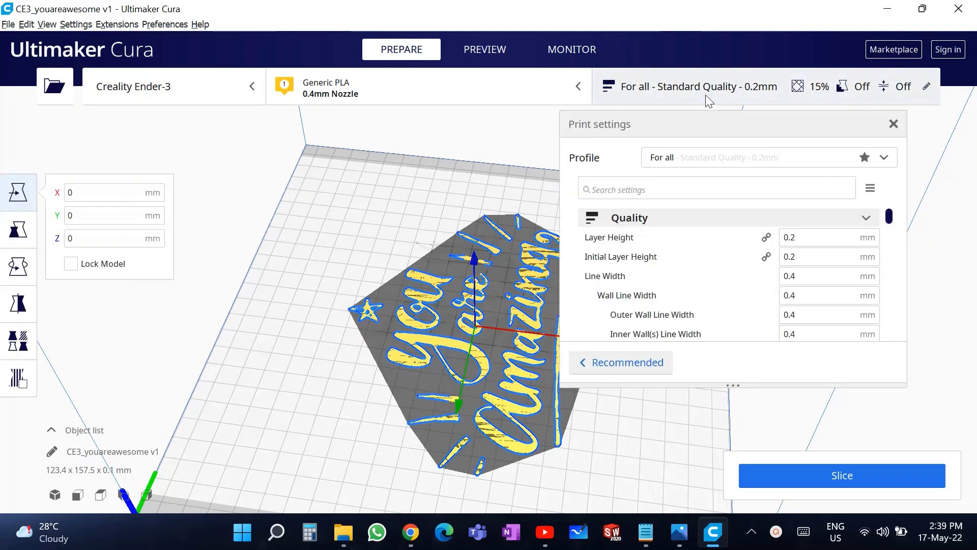
pyautogui.click(717, 155)
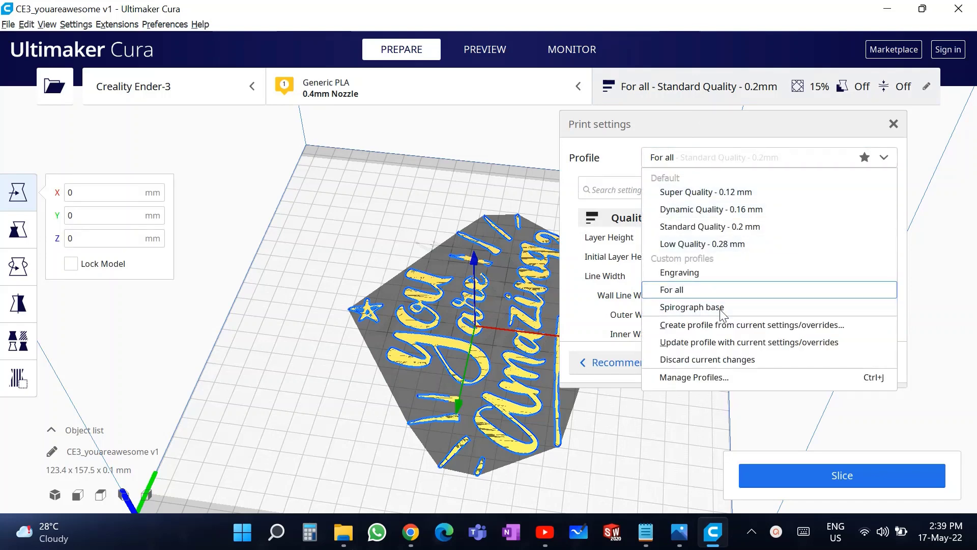
pyautogui.click(728, 277)
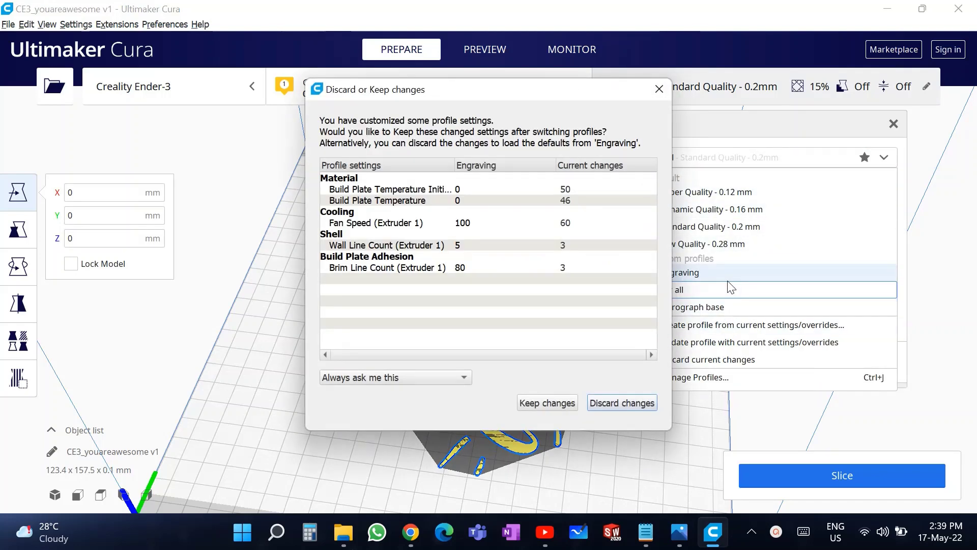
pyautogui.press('Return')
# Step: Review the Engraving settings: 0.1 mm layers, 0.1 mm line widths and five wall lines
pyautogui.scroll(-3, 786, 280)
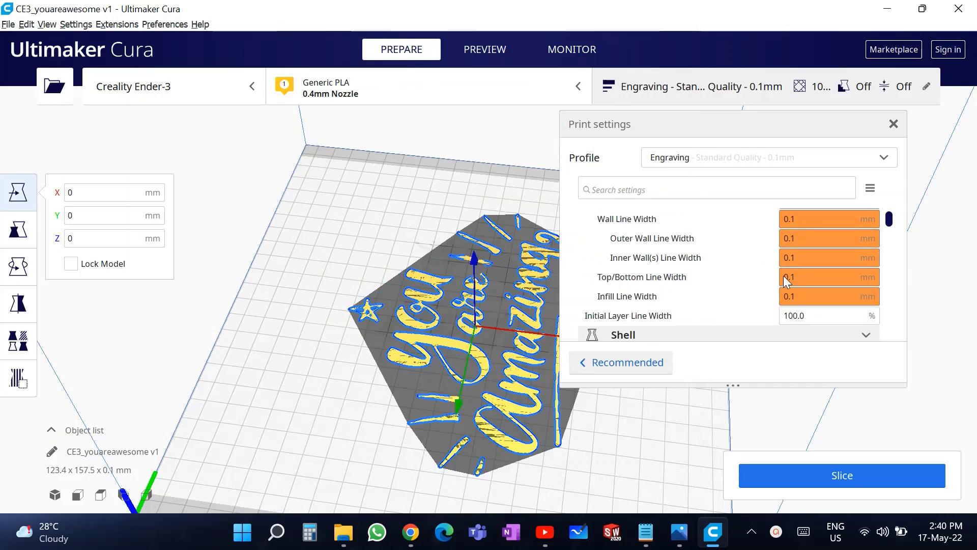
pyautogui.scroll(2, 786, 280)
pyautogui.scroll(-6, 806, 247)
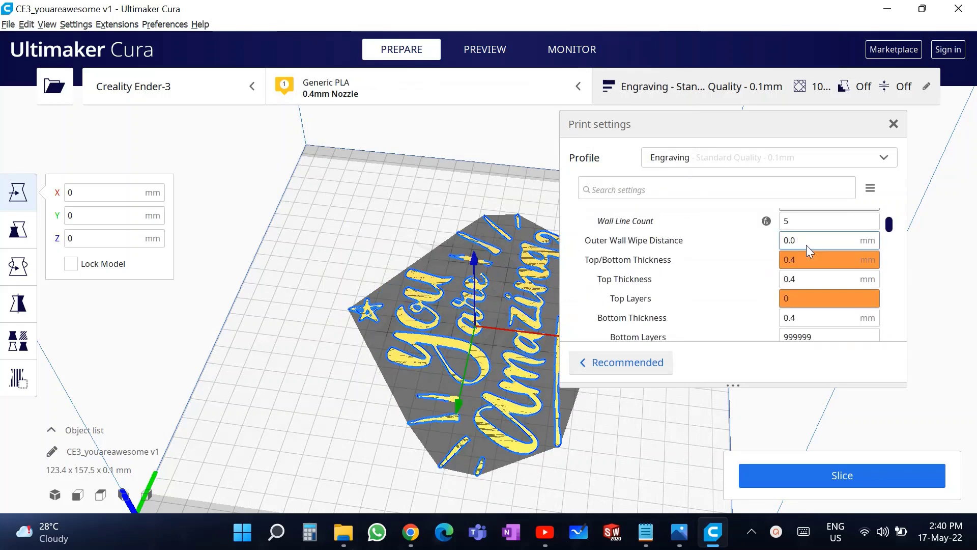
pyautogui.scroll(-12, 806, 248)
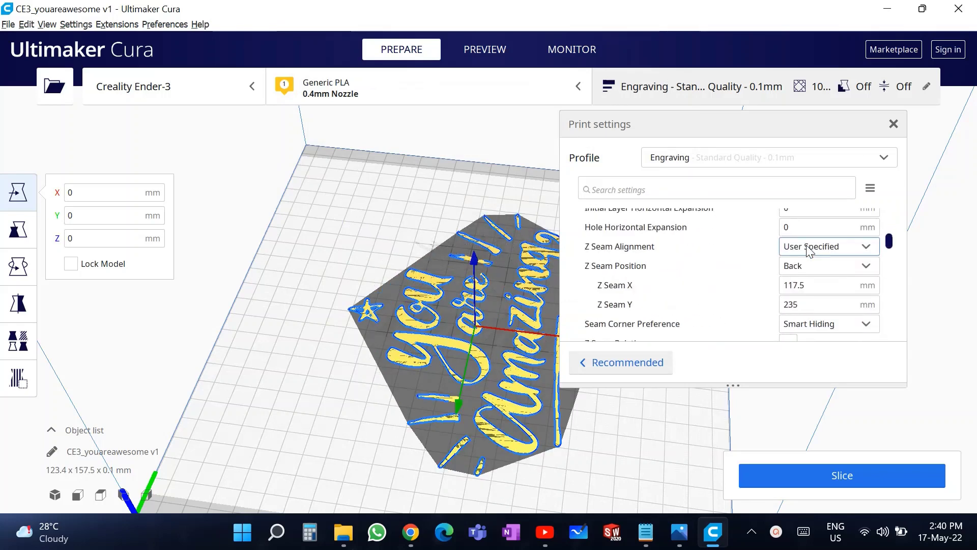
pyautogui.scroll(-10, 807, 249)
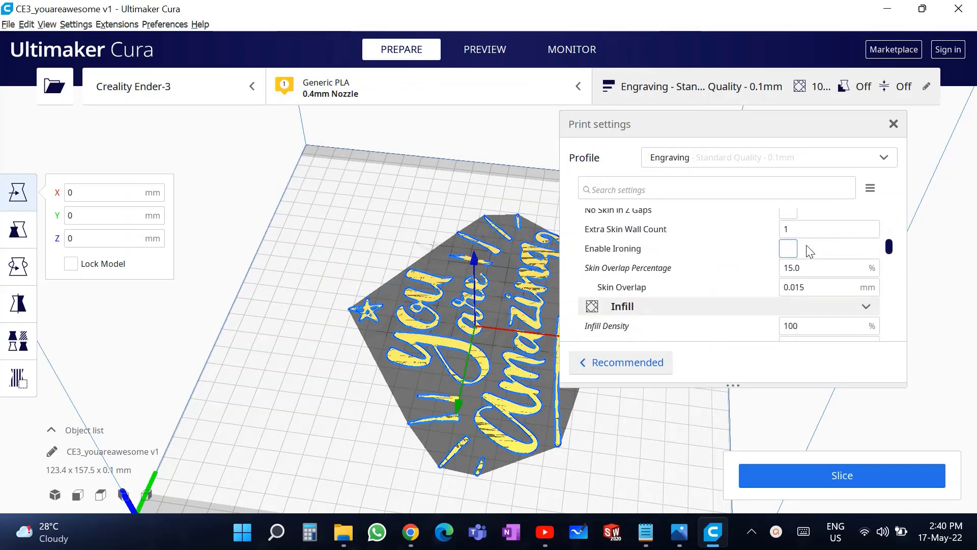
# Step: Slice the lettering with the Engraving profile for a 33-minute estimate and orbit to inspect it
pyautogui.click(729, 81)
pyautogui.click(844, 485)
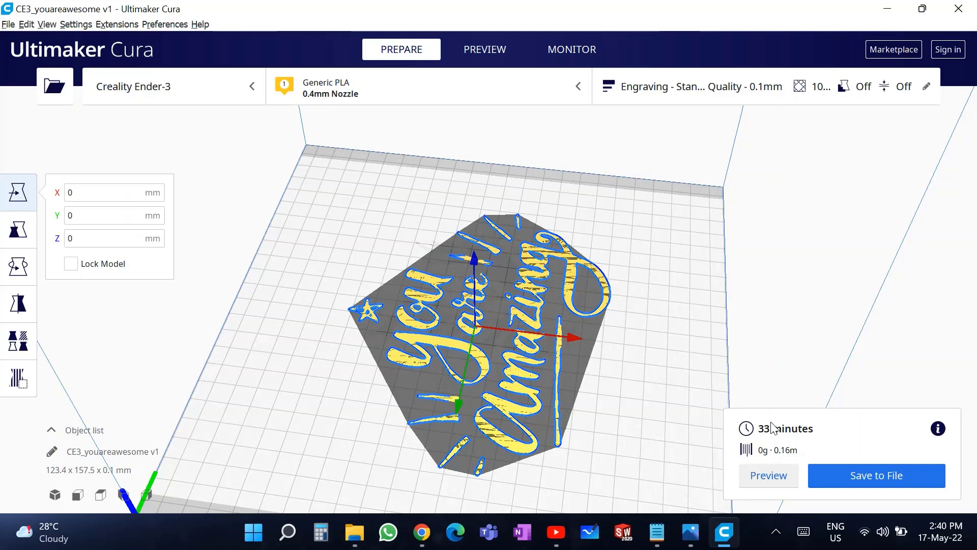
pyautogui.moveTo(645, 409); pyautogui.dragTo(608, 410)
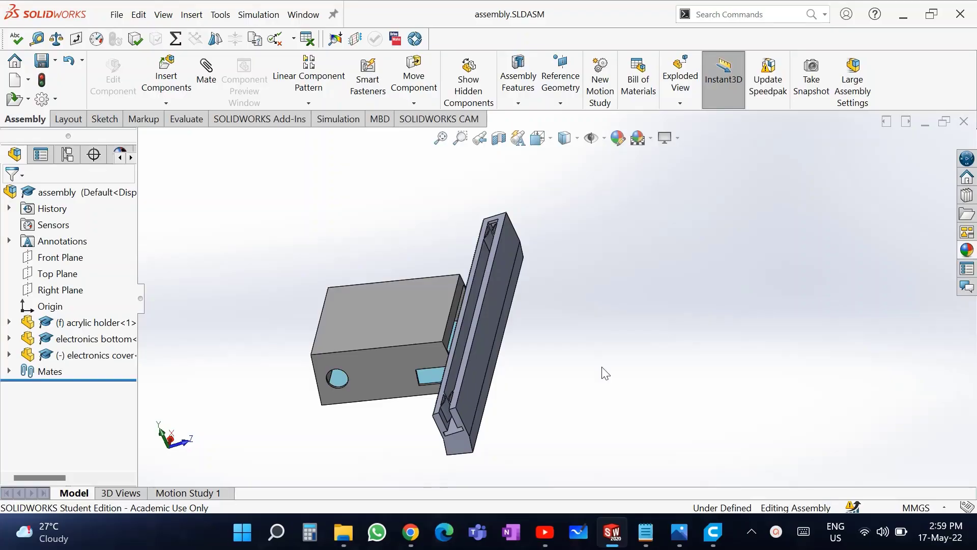
# Step: Slide the electronics cover away from the acrylic holder to expose the light-blue base plate
pyautogui.press('Left')
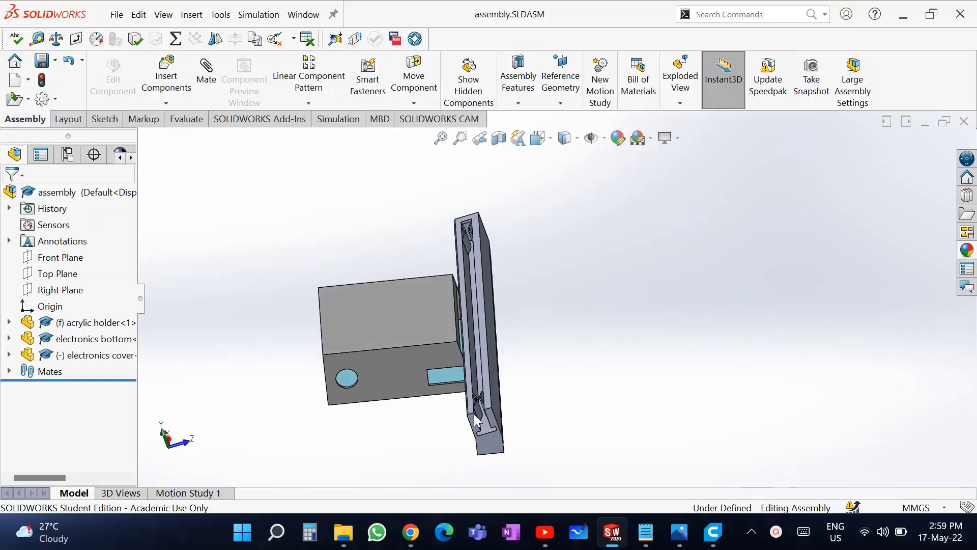
pyautogui.click(490, 439)
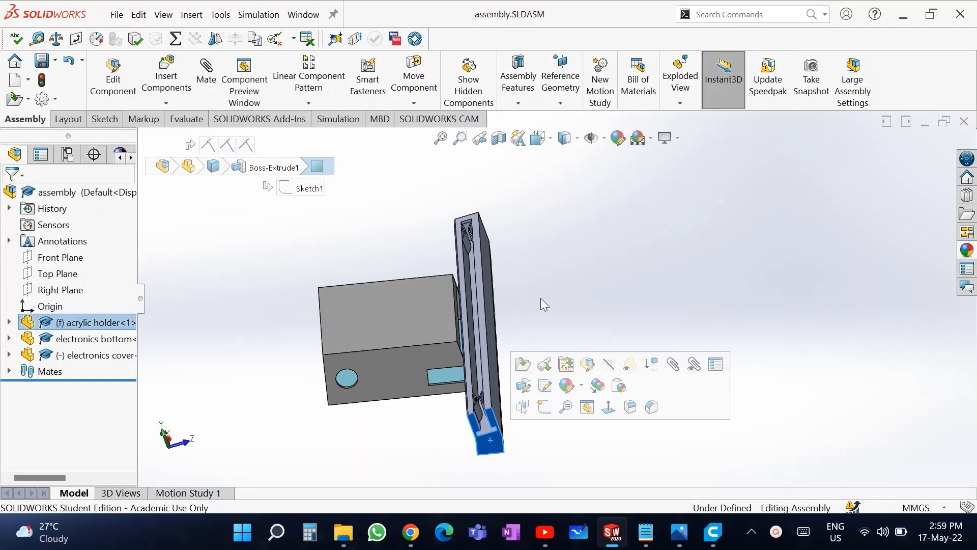
pyautogui.click(552, 288)
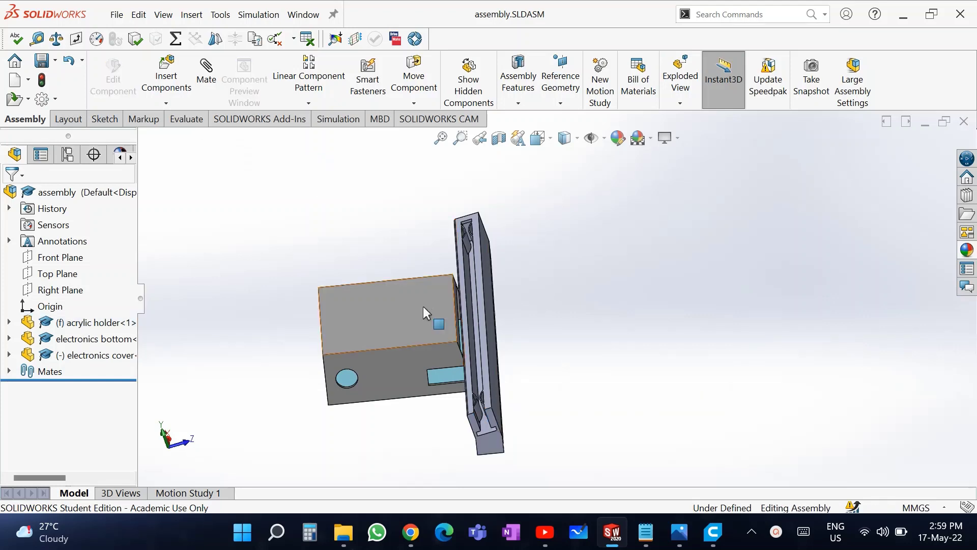
pyautogui.moveTo(416, 331); pyautogui.dragTo(282, 345)
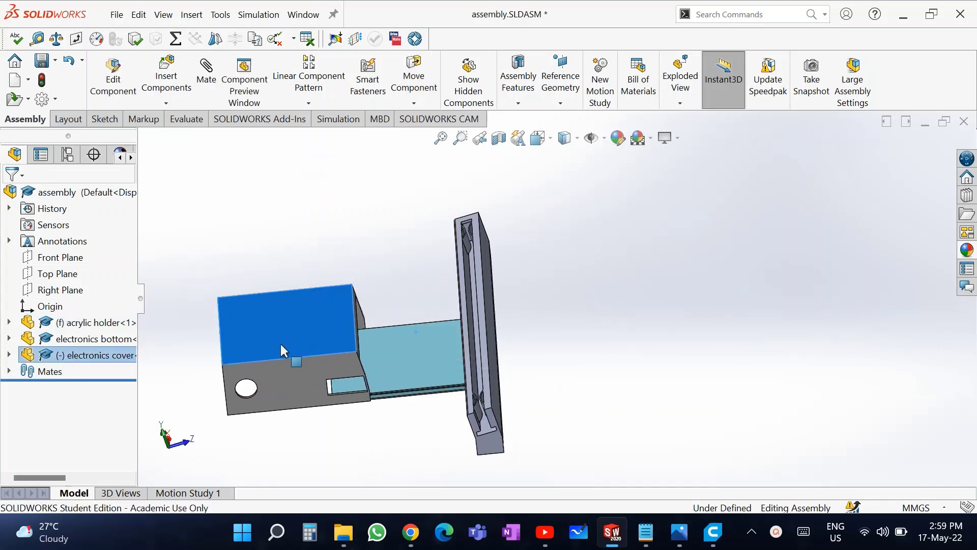
pyautogui.click(383, 443)
pyautogui.scroll(-5, 407, 341)
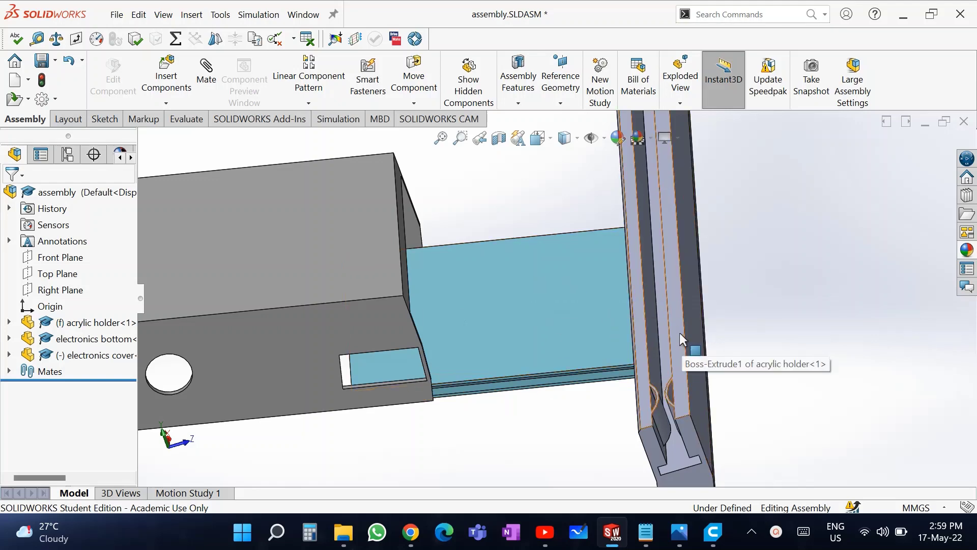
pyautogui.scroll(3, 693, 339)
pyautogui.scroll(-5, 668, 384)
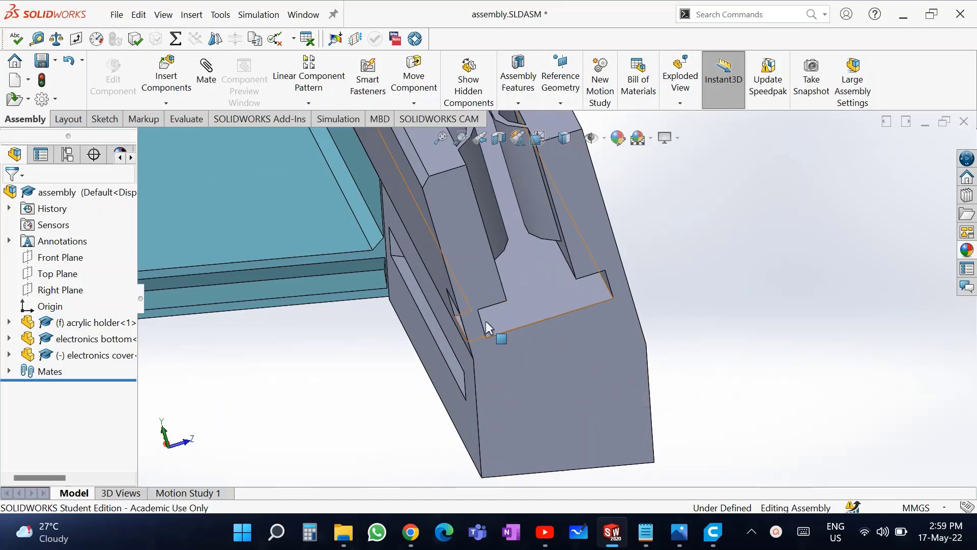
# Step: Inspect the acrylic holder's slot, then move the electronics cover back toward the holder
pyautogui.moveTo(703, 258); pyautogui.dragTo(497, 285)
pyautogui.click(460, 295)
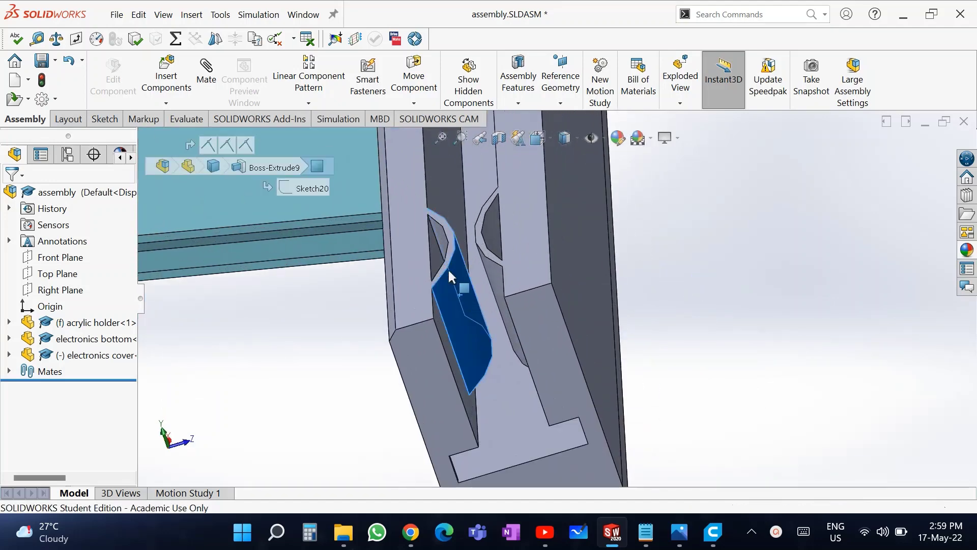
pyautogui.click(370, 348)
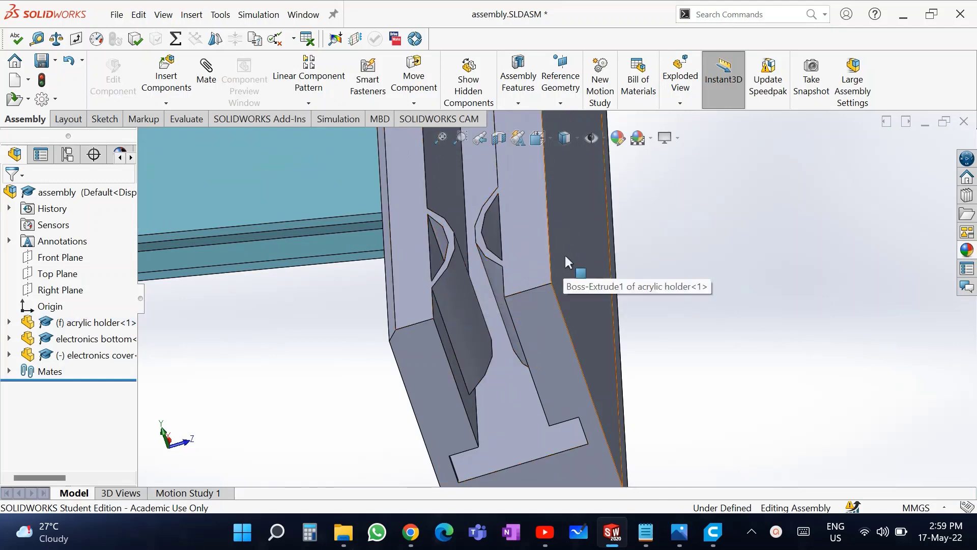
pyautogui.scroll(6, 568, 255)
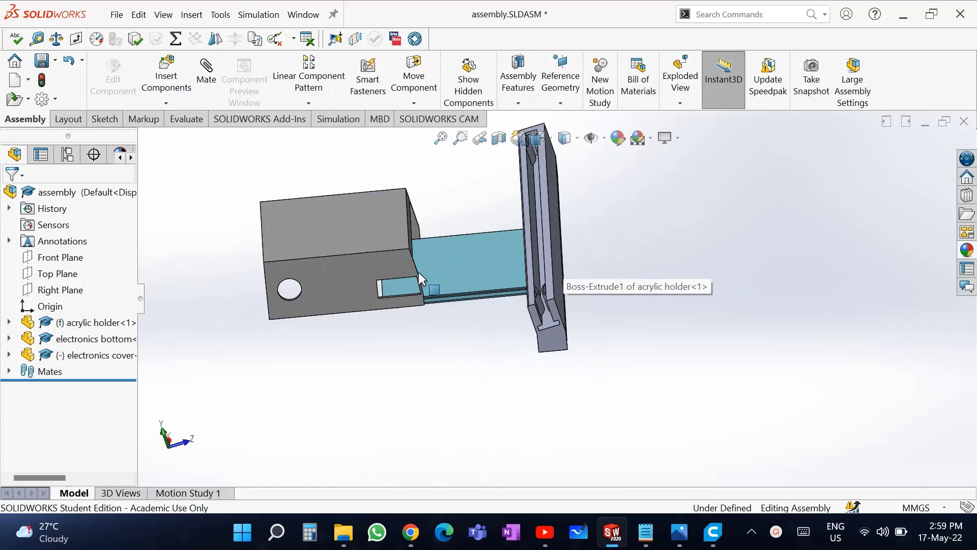
pyautogui.moveTo(354, 275); pyautogui.dragTo(395, 271)
pyautogui.click(468, 270)
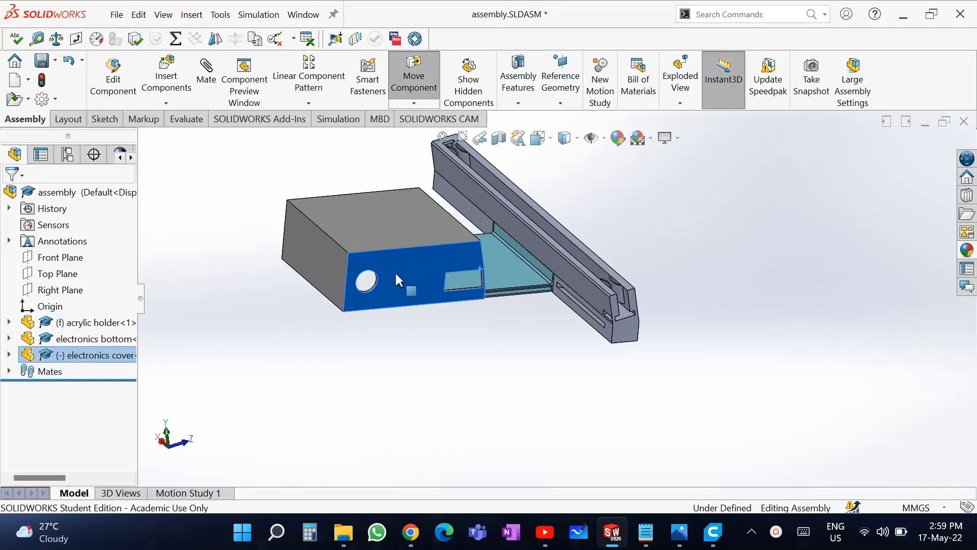
pyautogui.click(384, 355)
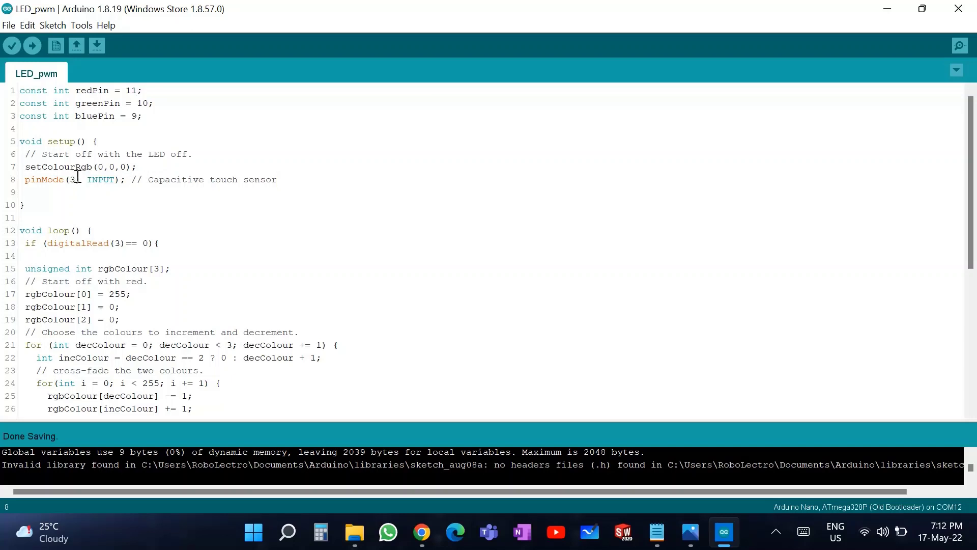
pyautogui.scroll(-1, 79, 175)
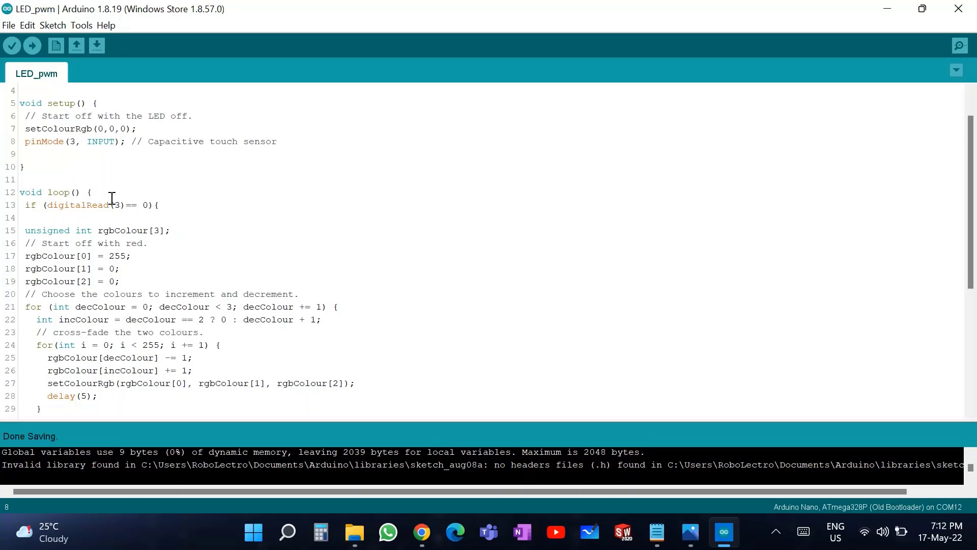
pyautogui.scroll(-2, 127, 205)
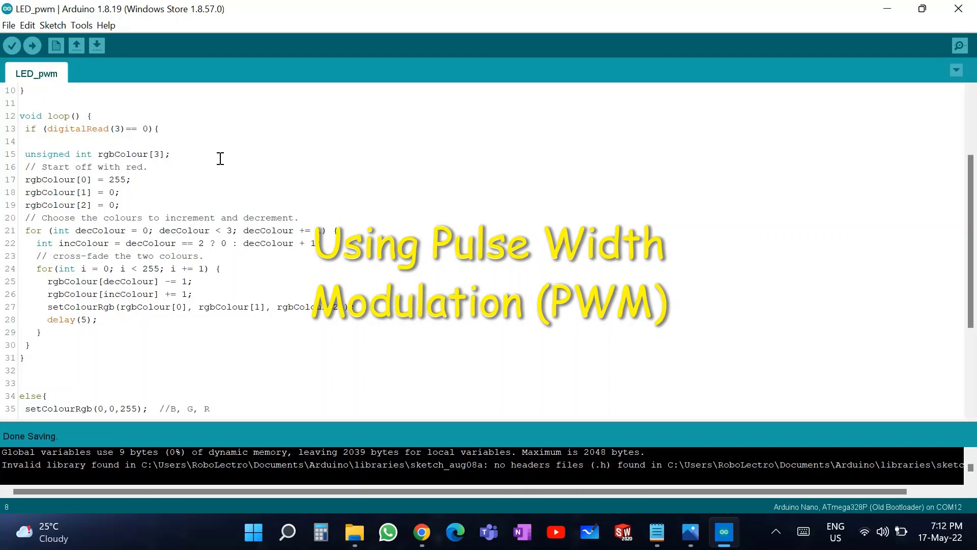
pyautogui.scroll(-4, 203, 158)
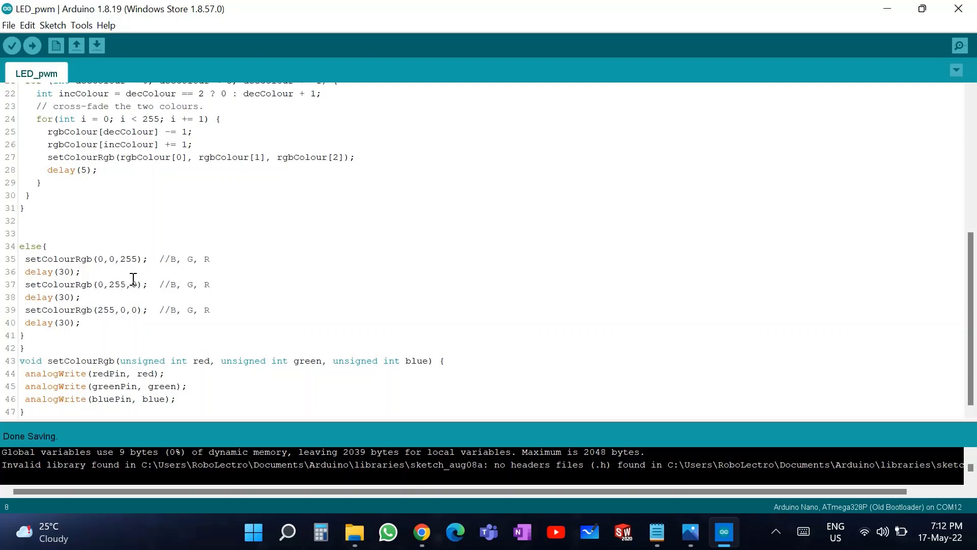
pyautogui.scroll(3, 133, 279)
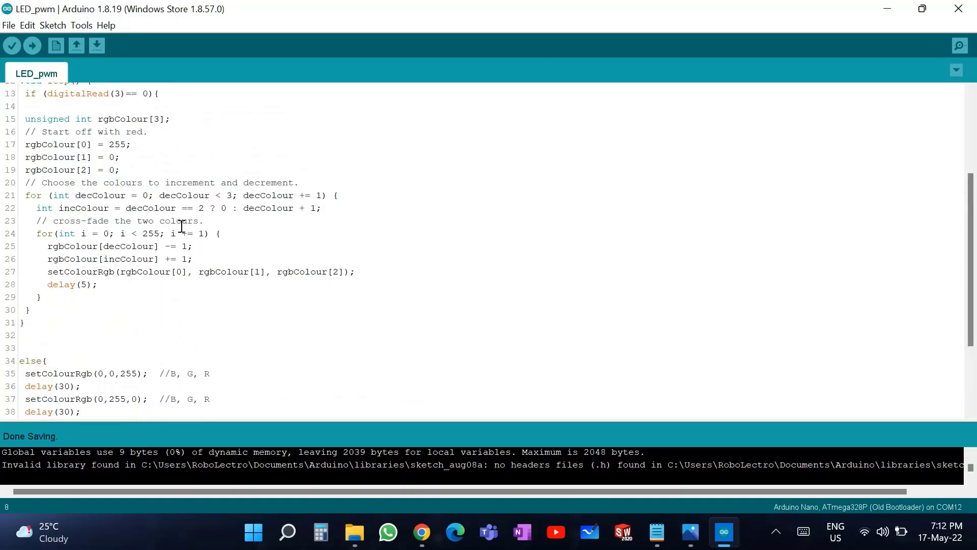
pyautogui.scroll(-3, 182, 225)
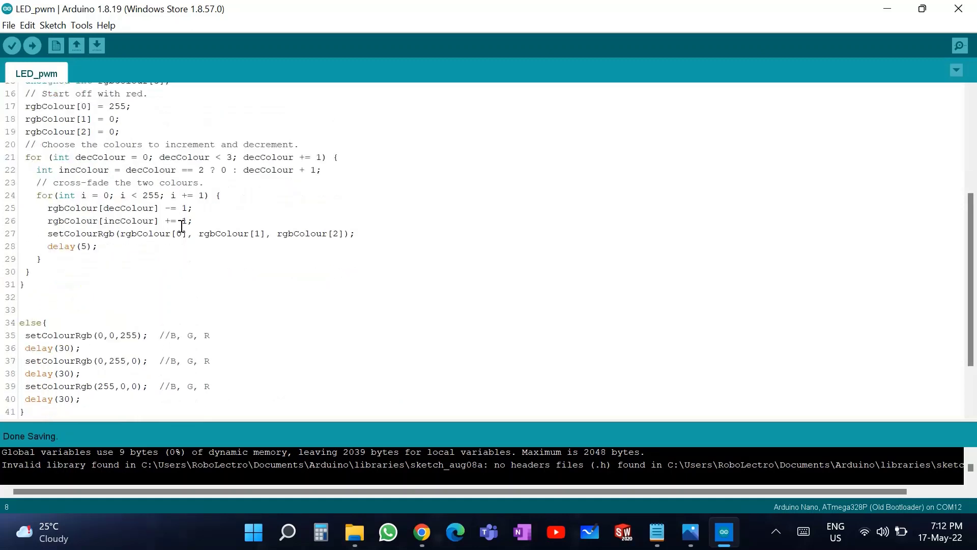